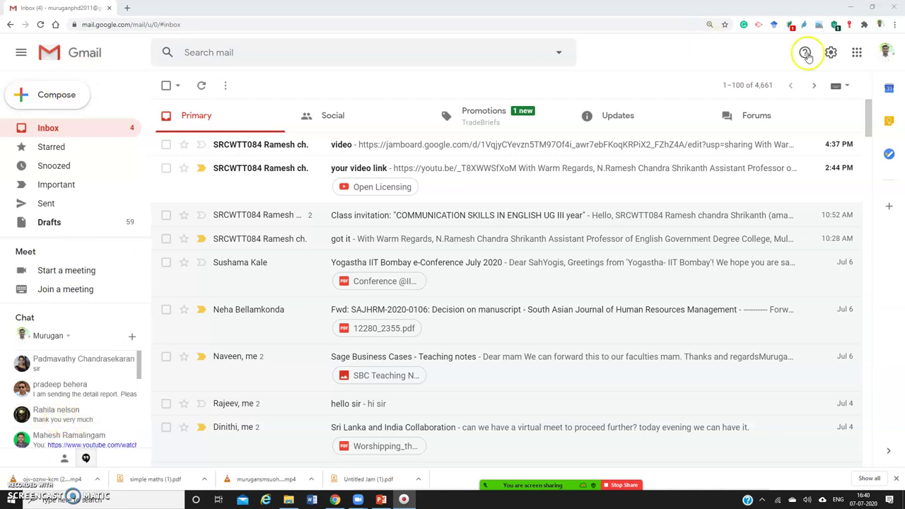
- Open Gmail's Google apps grid and scroll down the list to find Jamboard
{"action": "left_click", "coordinate": [856, 53]}
{"action": "scroll", "coordinate": [782, 233], "scroll_direction": "down", "scroll_amount": 1}
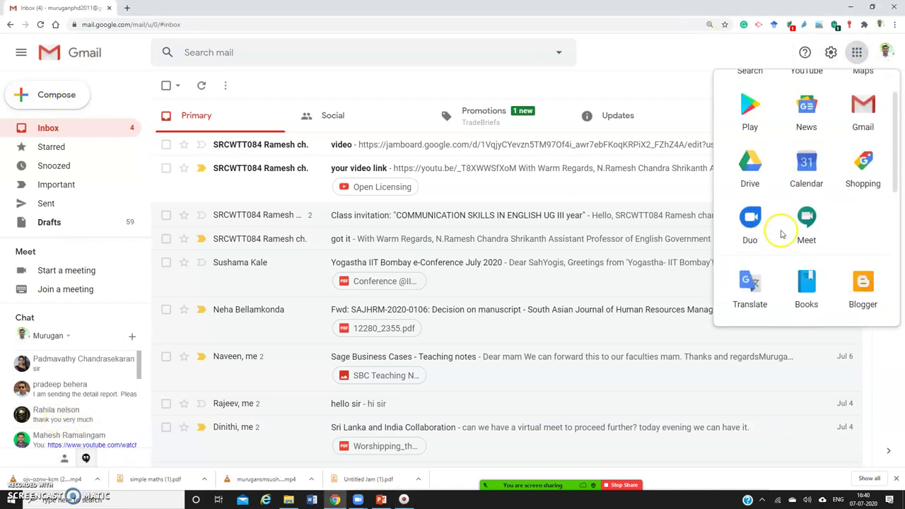
{"action": "scroll", "coordinate": [782, 234], "scroll_direction": "down", "scroll_amount": 2}
{"action": "scroll", "coordinate": [813, 244], "scroll_direction": "down", "scroll_amount": 1}
{"action": "scroll", "coordinate": [846, 262], "scroll_direction": "down", "scroll_amount": 1}
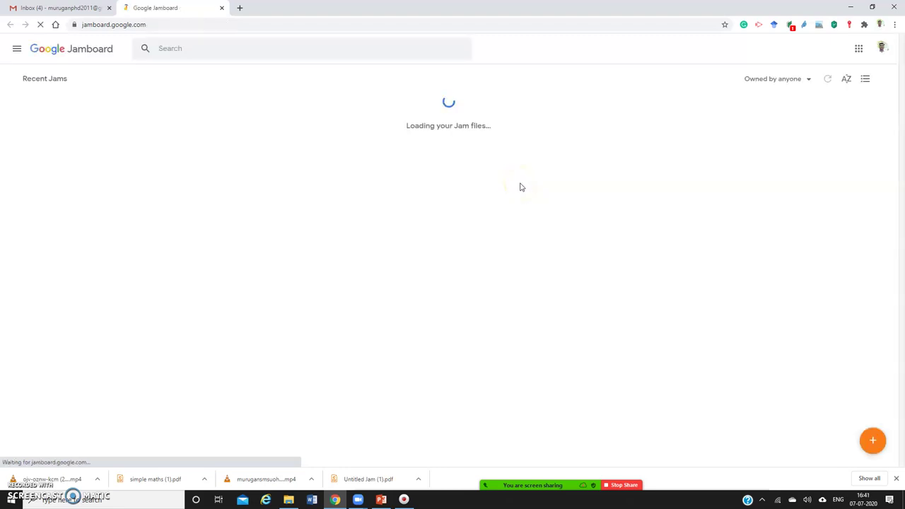
{"action": "left_click", "coordinate": [523, 180]}
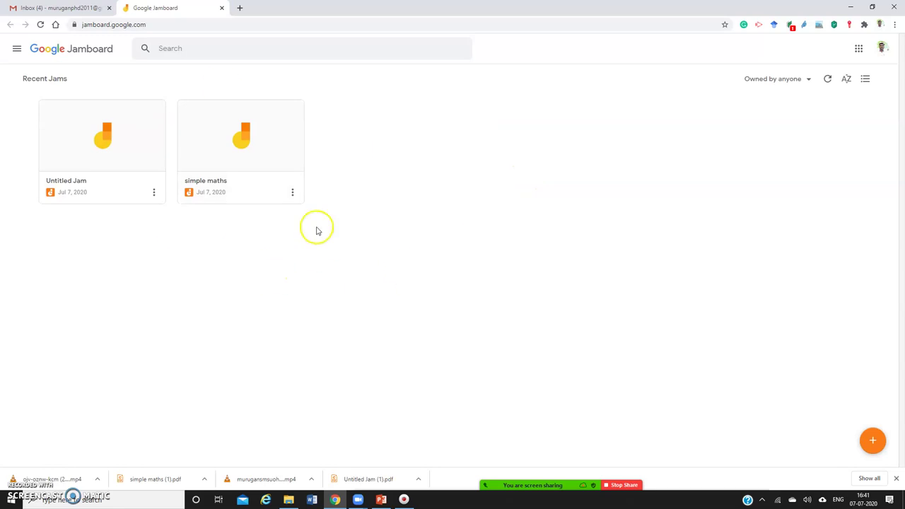
{"action": "left_click", "coordinate": [873, 442]}
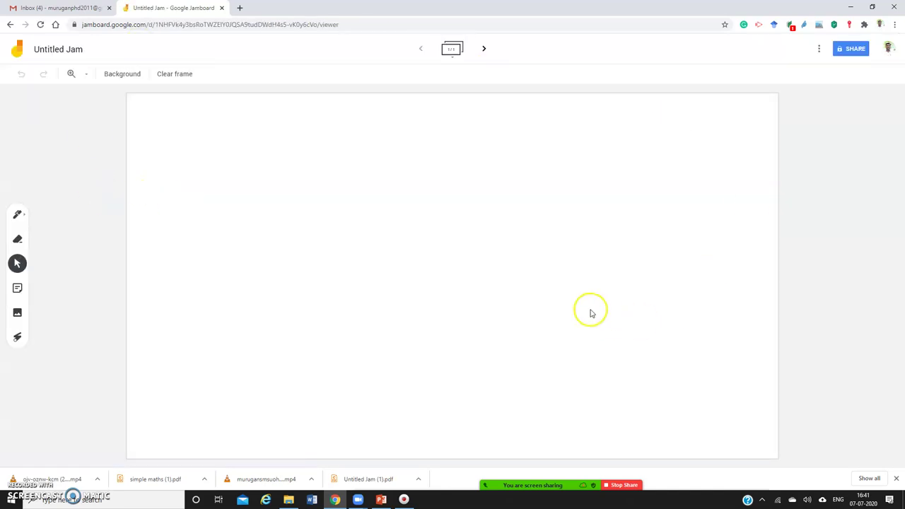
{"action": "left_click", "coordinate": [10, 24]}
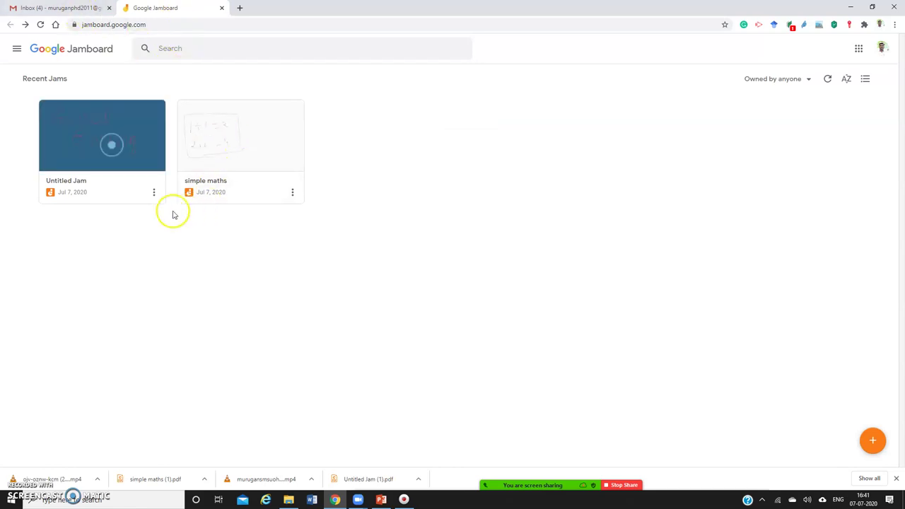
- Remove the Untitled Jam card through its More Actions menu, confirming with OK
{"action": "left_click", "coordinate": [154, 192]}
{"action": "left_click", "coordinate": [140, 252]}
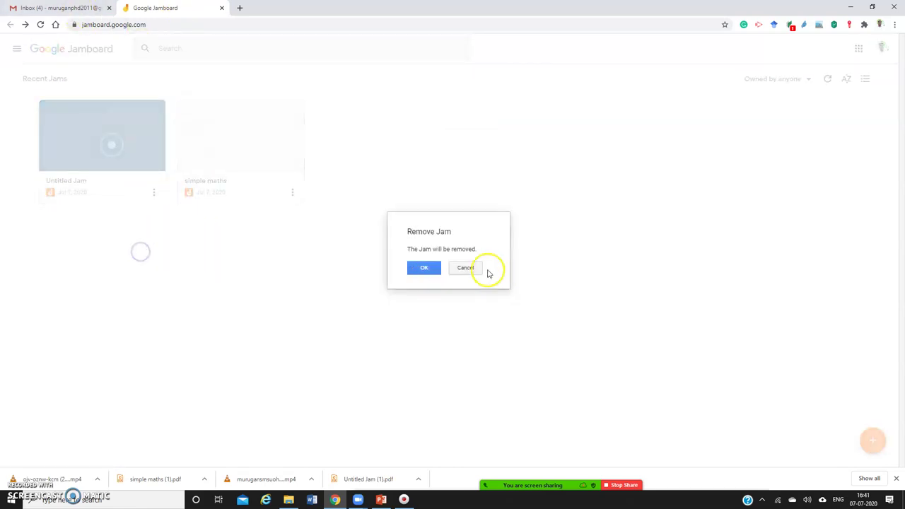
{"action": "left_click", "coordinate": [424, 268]}
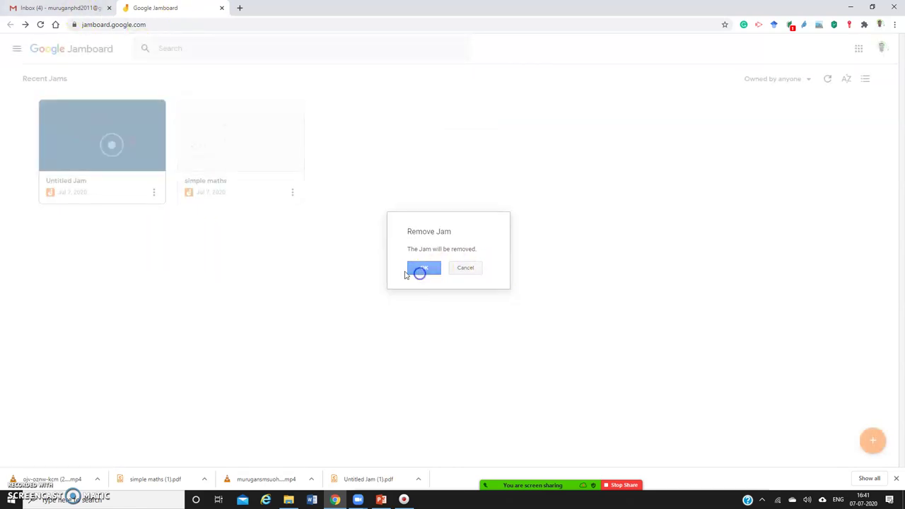
{"action": "left_click", "coordinate": [154, 193]}
{"action": "left_click", "coordinate": [140, 248]}
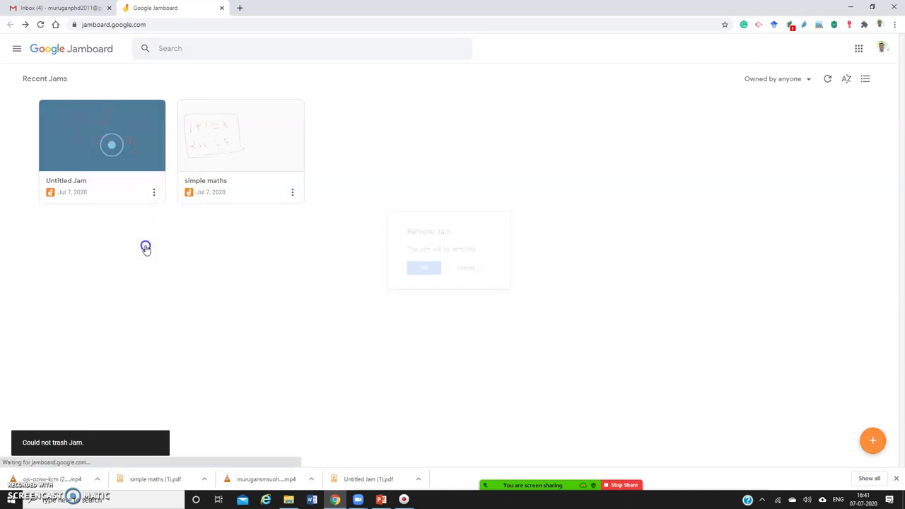
- Remove the simple maths jam and confirm in the Remove Jam dialog
{"action": "left_click", "coordinate": [432, 268]}
{"action": "left_click", "coordinate": [292, 193]}
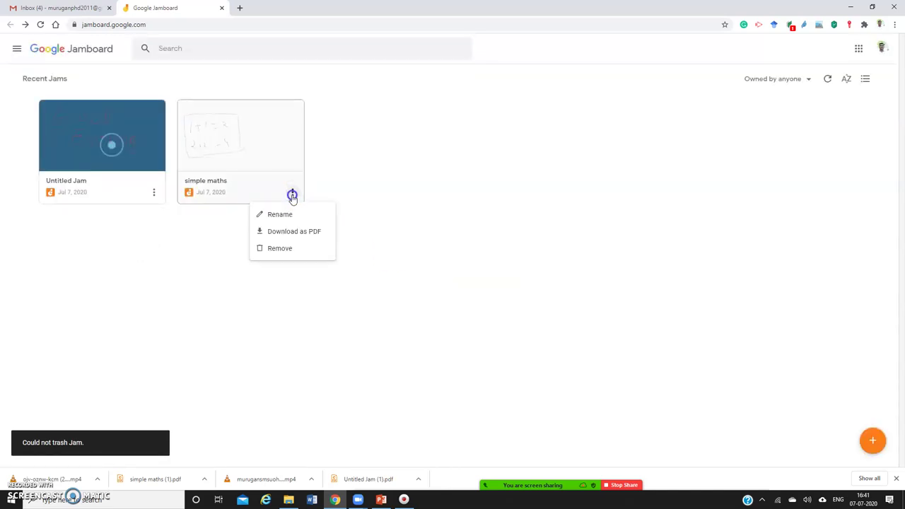
{"action": "left_click", "coordinate": [278, 248]}
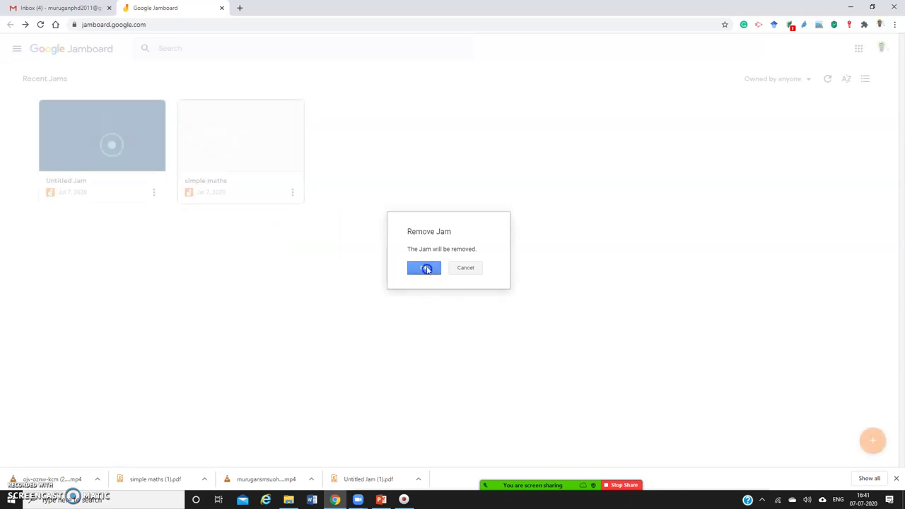
{"action": "left_click", "coordinate": [425, 267]}
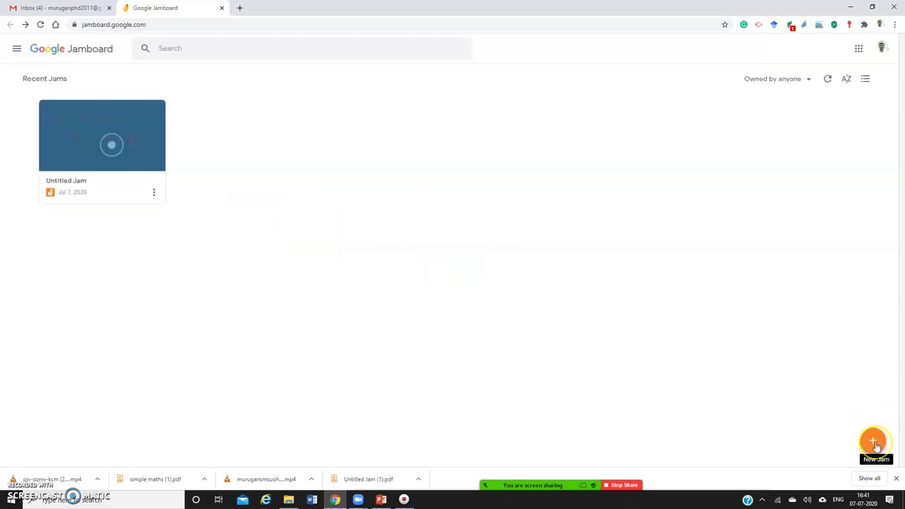
- Create a new blank jam with the orange + New Jam button
{"action": "left_click", "coordinate": [874, 442]}
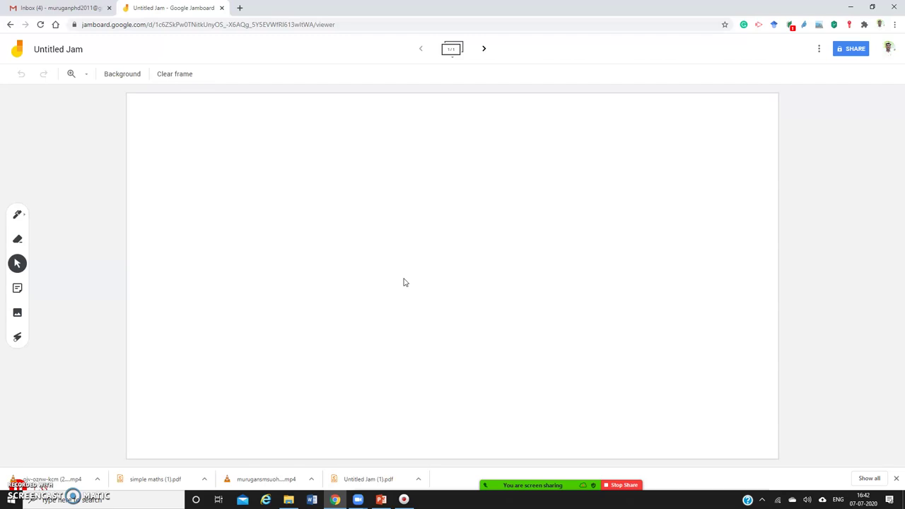
- Try out the eraser, select, sticky note, image and laser tools, drawing a laser trail
{"action": "left_click", "coordinate": [18, 214]}
{"action": "left_click", "coordinate": [17, 239]}
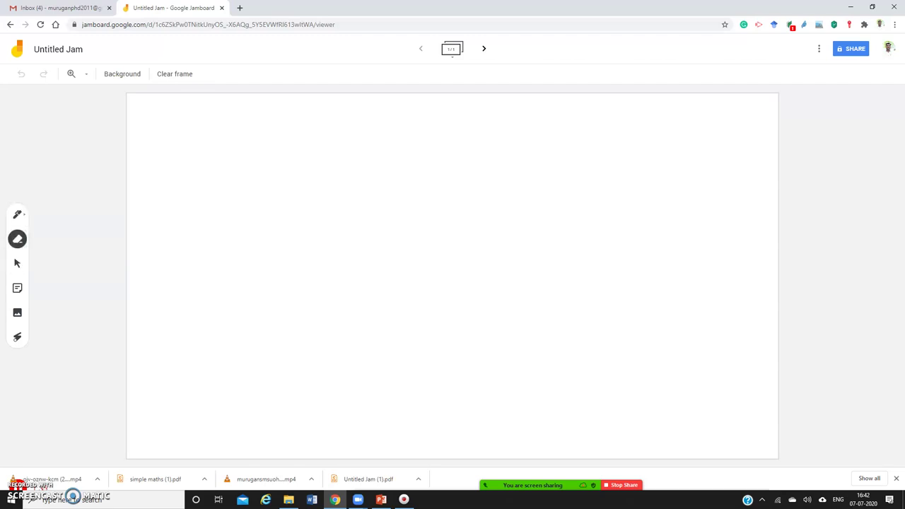
{"action": "left_click", "coordinate": [18, 263]}
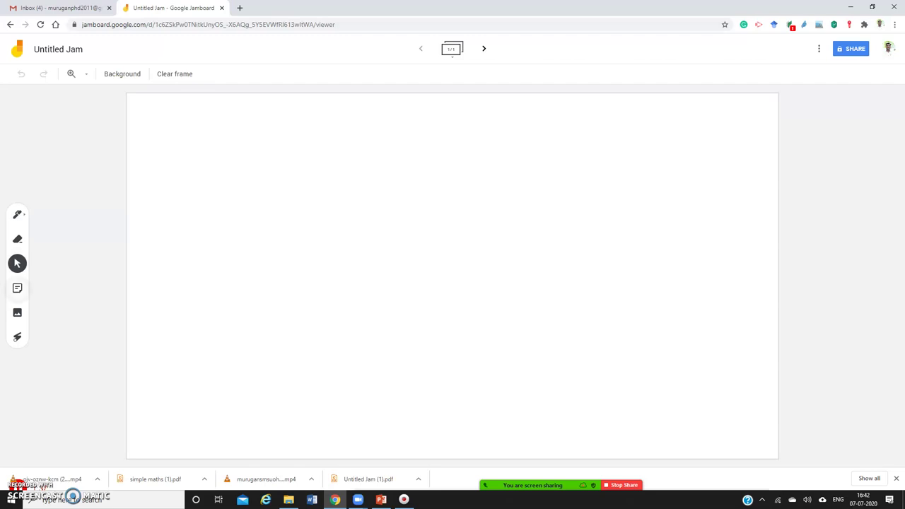
{"action": "left_click", "coordinate": [18, 288]}
{"action": "left_click", "coordinate": [490, 298]}
{"action": "left_click", "coordinate": [17, 312]}
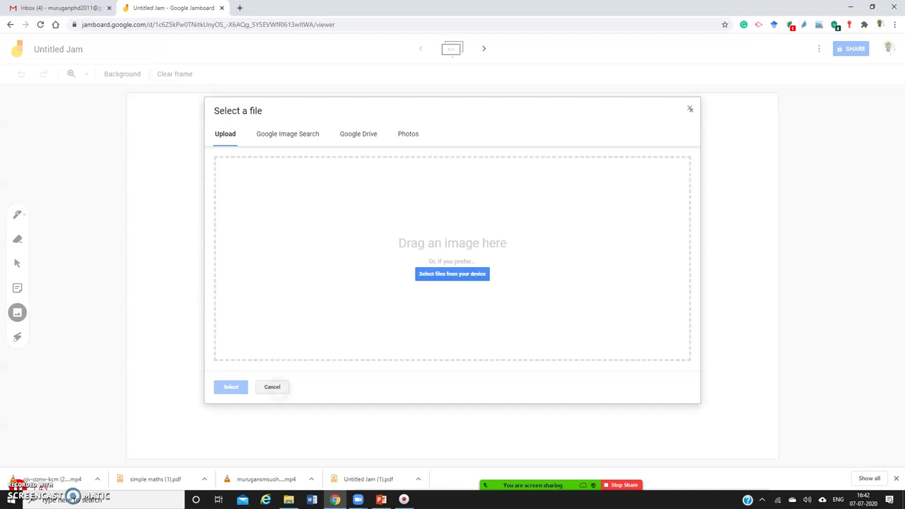
{"action": "left_click", "coordinate": [272, 387]}
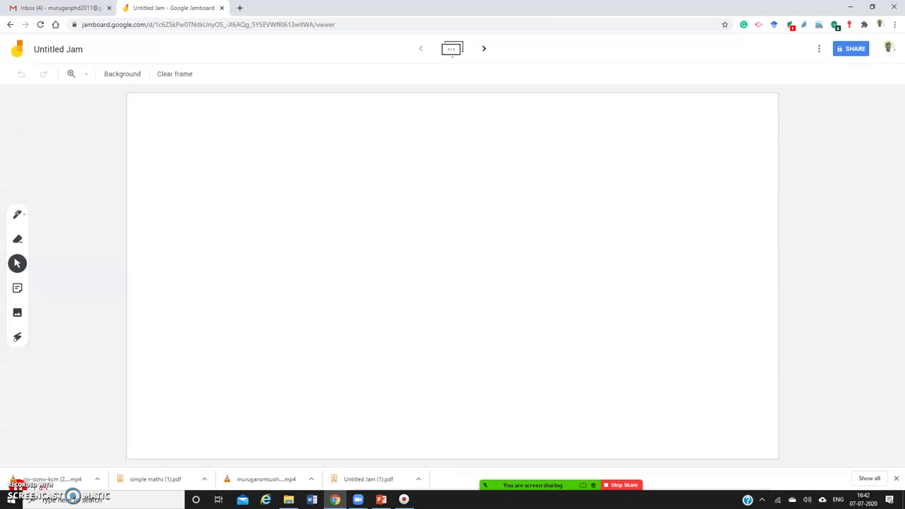
{"action": "left_click", "coordinate": [17, 336]}
{"action": "mouse_move", "coordinate": [182, 269]}
{"action": "left_mouse_down"}
{"action": "mouse_move", "coordinate": [255, 287]}
{"action": "mouse_move", "coordinate": [264, 326]}
{"action": "left_mouse_up"}
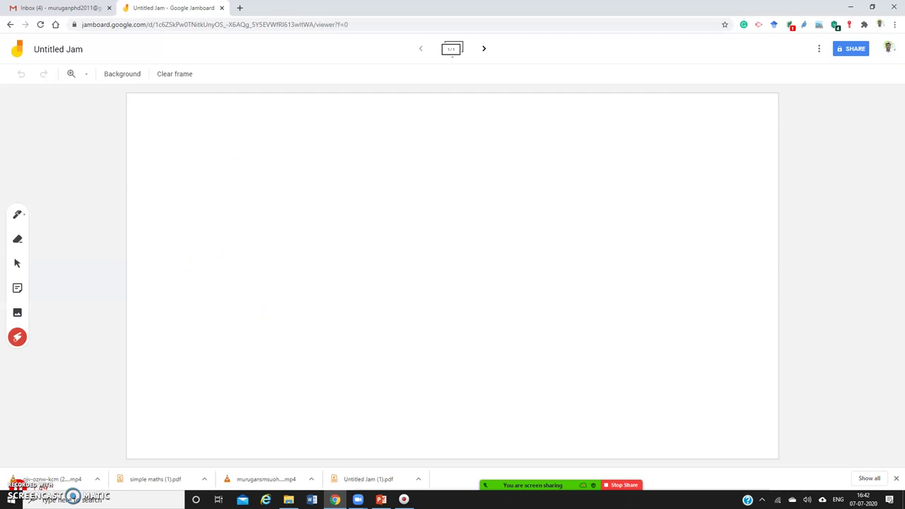
- Set the pen to draw in green with the fine pen type
{"action": "left_click", "coordinate": [17, 214]}
{"action": "left_click", "coordinate": [17, 214]}
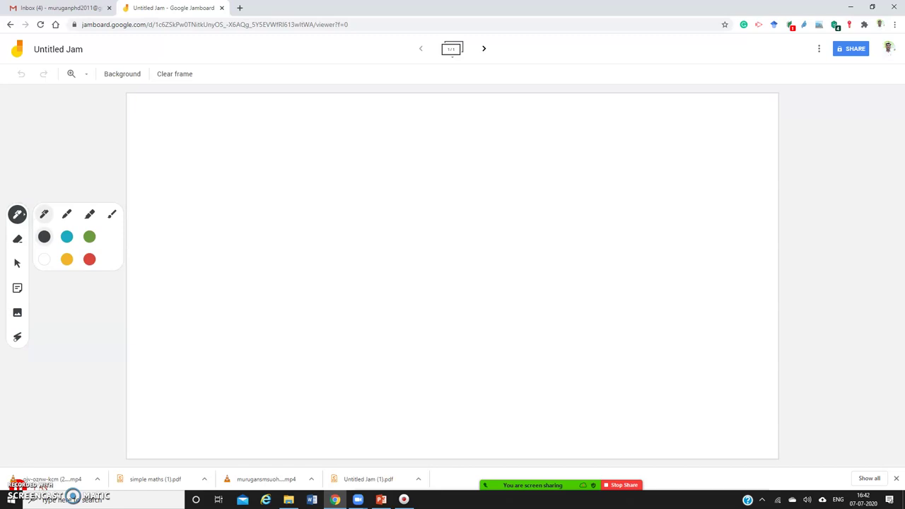
{"action": "left_click", "coordinate": [90, 236]}
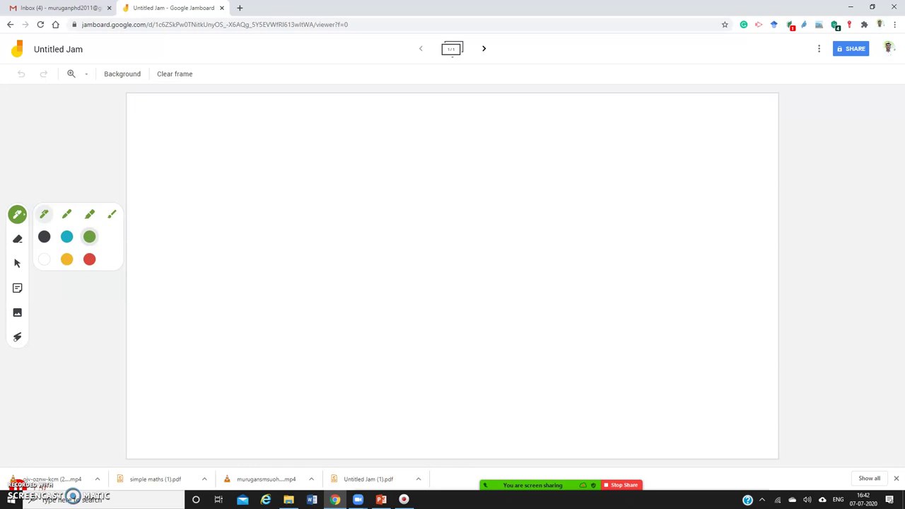
{"action": "left_click", "coordinate": [66, 214]}
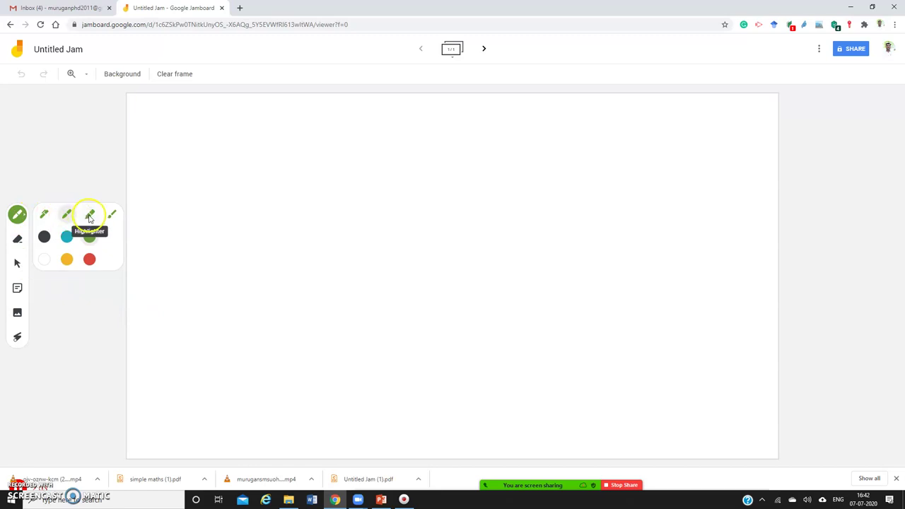
{"action": "left_click", "coordinate": [43, 214]}
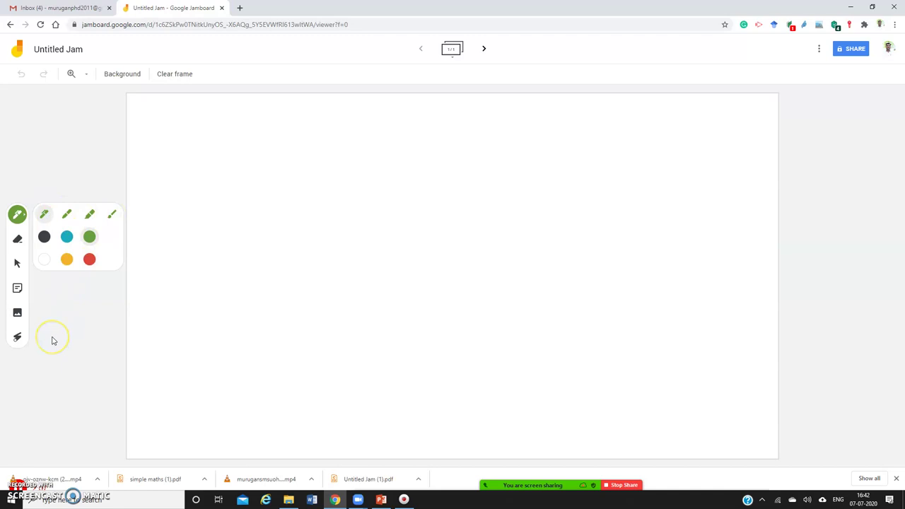
- Handwrite 1+1=2 in green on the top line of the frame
{"action": "mouse_move", "coordinate": [181, 176]}
{"action": "left_mouse_down"}
{"action": "mouse_move", "coordinate": [174, 224]}
{"action": "mouse_move", "coordinate": [226, 202]}
{"action": "left_mouse_up"}
{"action": "left_click_drag", "start_coordinate": [217, 193], "coordinate": [221, 239]}
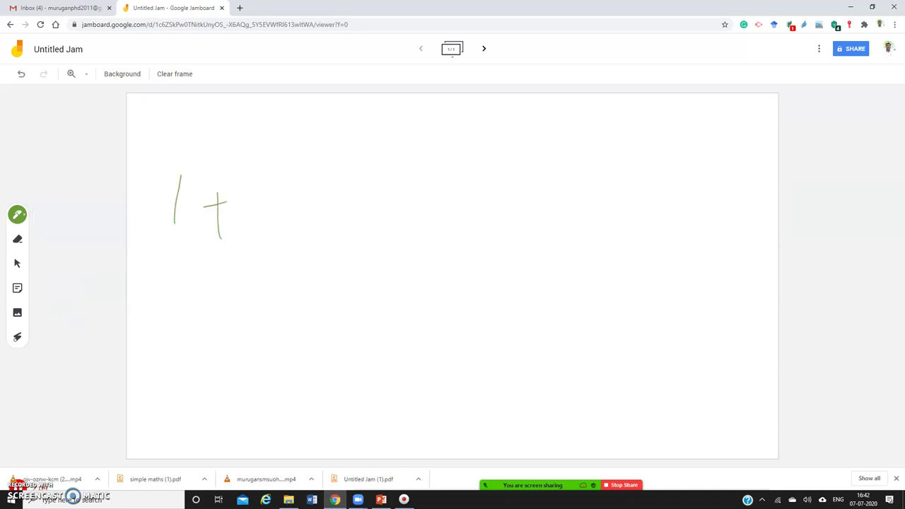
{"action": "left_click_drag", "start_coordinate": [253, 195], "coordinate": [249, 228]}
{"action": "left_click_drag", "start_coordinate": [290, 196], "coordinate": [343, 188]}
{"action": "left_click_drag", "start_coordinate": [310, 224], "coordinate": [362, 213]}
{"action": "mouse_move", "coordinate": [371, 189]}
{"action": "left_mouse_down"}
{"action": "mouse_move", "coordinate": [364, 217]}
{"action": "mouse_move", "coordinate": [429, 237]}
{"action": "left_mouse_up"}
- Handwrite 2+2=4 on the second line
{"action": "mouse_move", "coordinate": [192, 304]}
{"action": "left_mouse_down"}
{"action": "mouse_move", "coordinate": [210, 290]}
{"action": "mouse_move", "coordinate": [231, 322]}
{"action": "mouse_move", "coordinate": [267, 303]}
{"action": "left_mouse_up"}
{"action": "mouse_move", "coordinate": [264, 292]}
{"action": "left_mouse_down"}
{"action": "mouse_move", "coordinate": [261, 313]}
{"action": "mouse_move", "coordinate": [311, 307]}
{"action": "mouse_move", "coordinate": [345, 279]}
{"action": "left_mouse_up"}
{"action": "left_click_drag", "start_coordinate": [344, 312], "coordinate": [413, 280]}
{"action": "left_click_drag", "start_coordinate": [411, 278], "coordinate": [419, 318]}
- Handwrite 4+4=8 on the third line and draw a large brace to the right
{"action": "left_click_drag", "start_coordinate": [186, 375], "coordinate": [223, 406]}
{"action": "mouse_move", "coordinate": [237, 394]}
{"action": "left_mouse_down"}
{"action": "mouse_move", "coordinate": [256, 386]}
{"action": "mouse_move", "coordinate": [249, 395]}
{"action": "left_mouse_up"}
{"action": "left_click_drag", "start_coordinate": [279, 369], "coordinate": [311, 391]}
{"action": "left_click_drag", "start_coordinate": [345, 355], "coordinate": [361, 353]}
{"action": "mouse_move", "coordinate": [357, 386]}
{"action": "left_mouse_down"}
{"action": "mouse_move", "coordinate": [392, 369]}
{"action": "mouse_move", "coordinate": [411, 371]}
{"action": "mouse_move", "coordinate": [458, 339]}
{"action": "left_mouse_up"}
{"action": "mouse_move", "coordinate": [483, 152]}
{"action": "left_mouse_down"}
{"action": "mouse_move", "coordinate": [548, 290]}
{"action": "mouse_move", "coordinate": [524, 388]}
{"action": "left_mouse_up"}
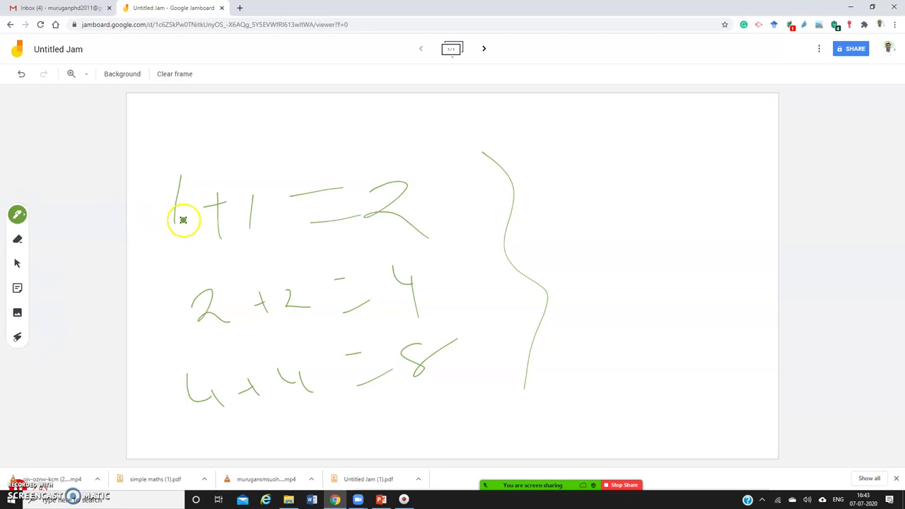
- Return to Recent Jams and rename the drawn jam to 'sample file' via More Actions
{"action": "left_click", "coordinate": [10, 25]}
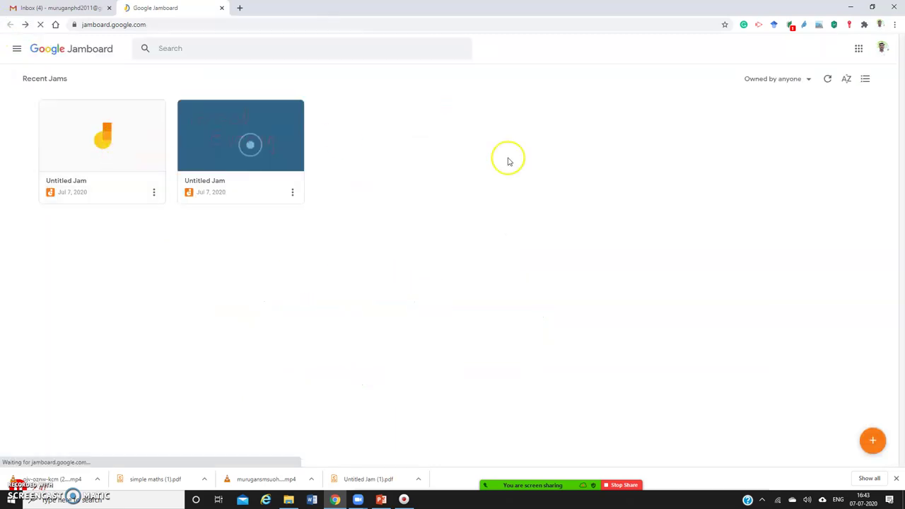
{"action": "left_click", "coordinate": [153, 192]}
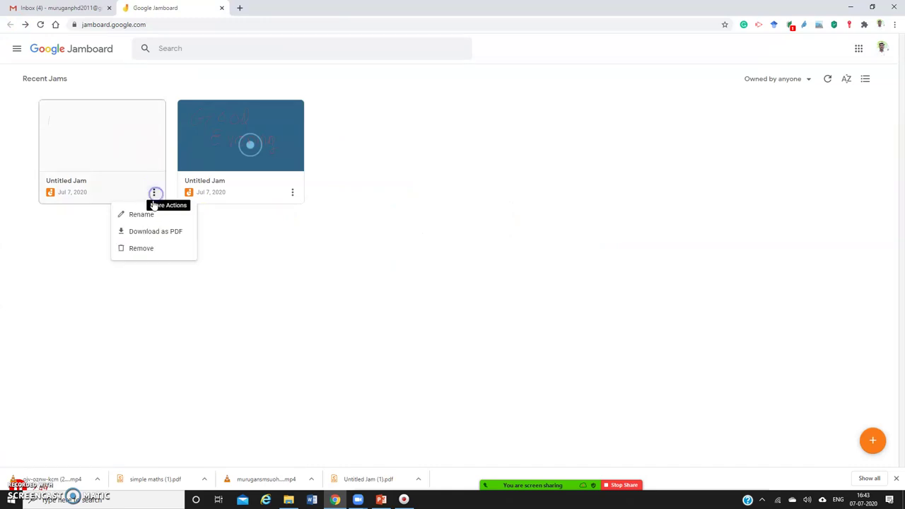
{"action": "left_click", "coordinate": [142, 215]}
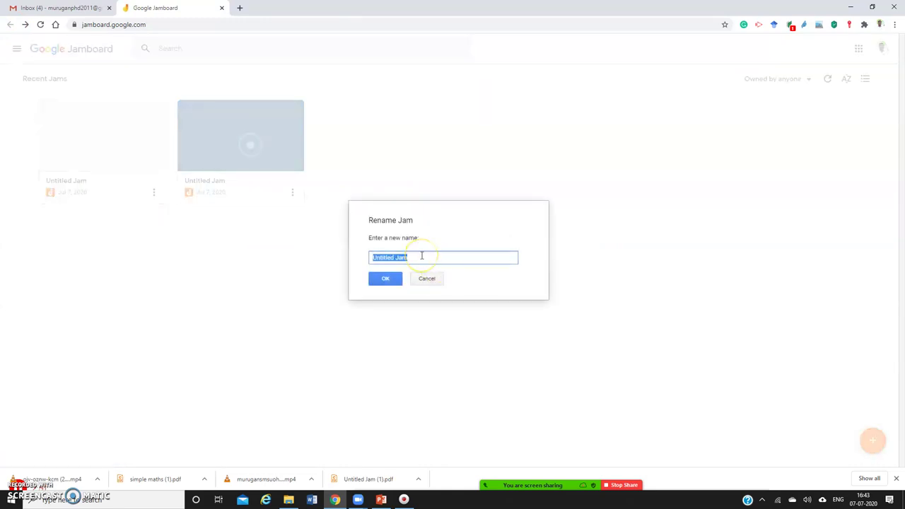
{"action": "type", "text": "s"}
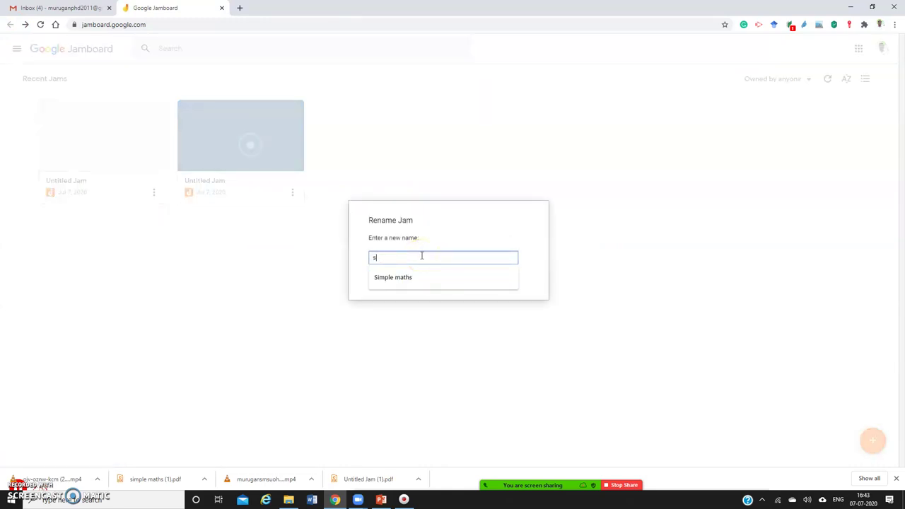
{"action": "type", "text": "iample"}
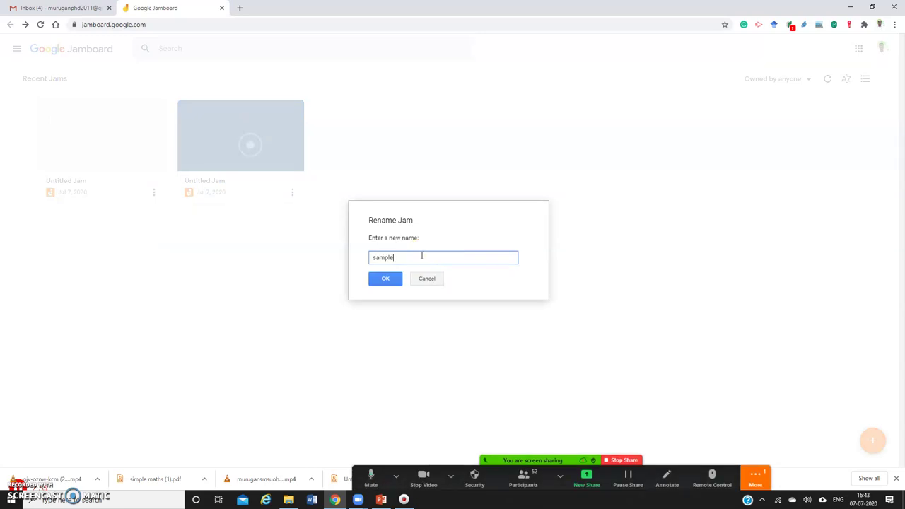
{"action": "type", "text": "10"}
{"action": "key", "text": "Return"}
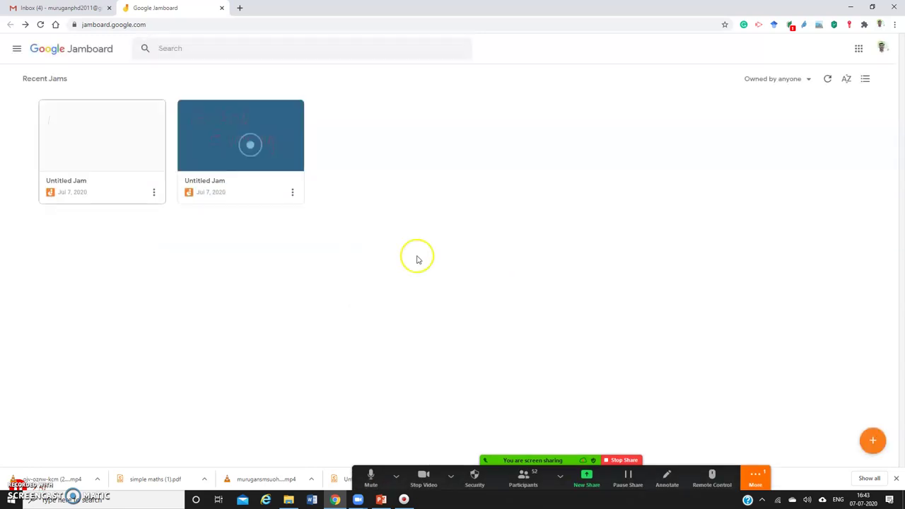
- Save the 'sample file' jam as sample file.pdf in the Downloads folder
{"action": "left_click", "coordinate": [153, 192]}
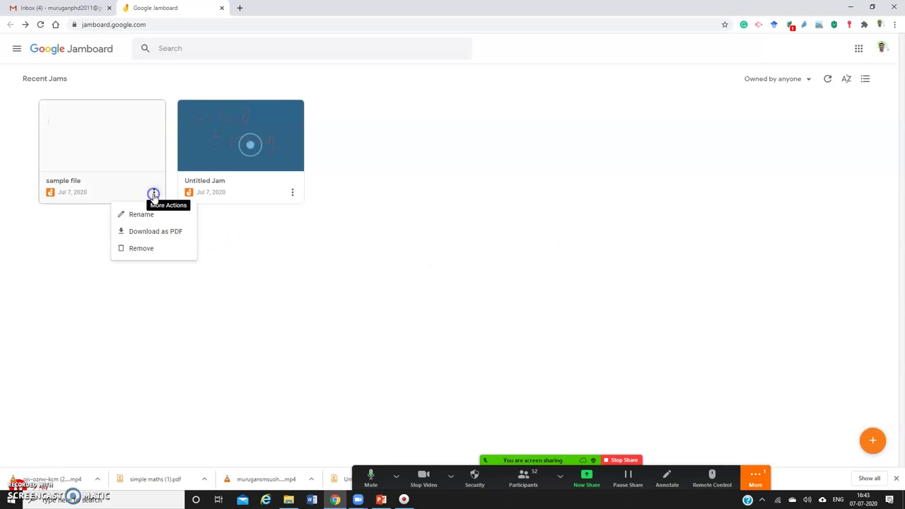
{"action": "left_click", "coordinate": [151, 233]}
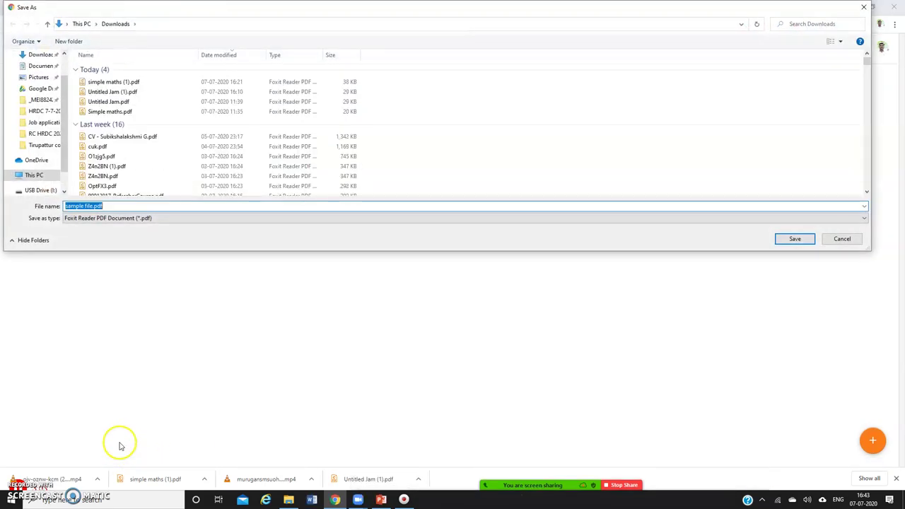
{"action": "left_click", "coordinate": [42, 55]}
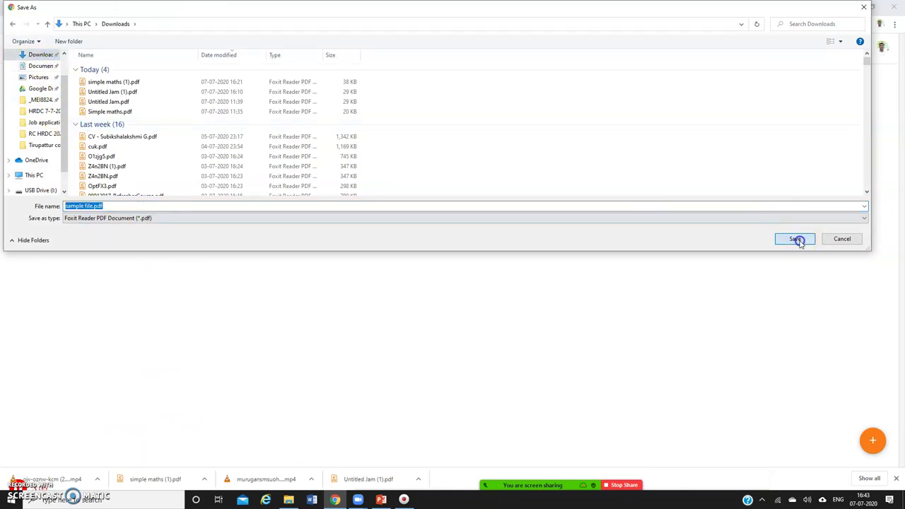
{"action": "left_click", "coordinate": [798, 239]}
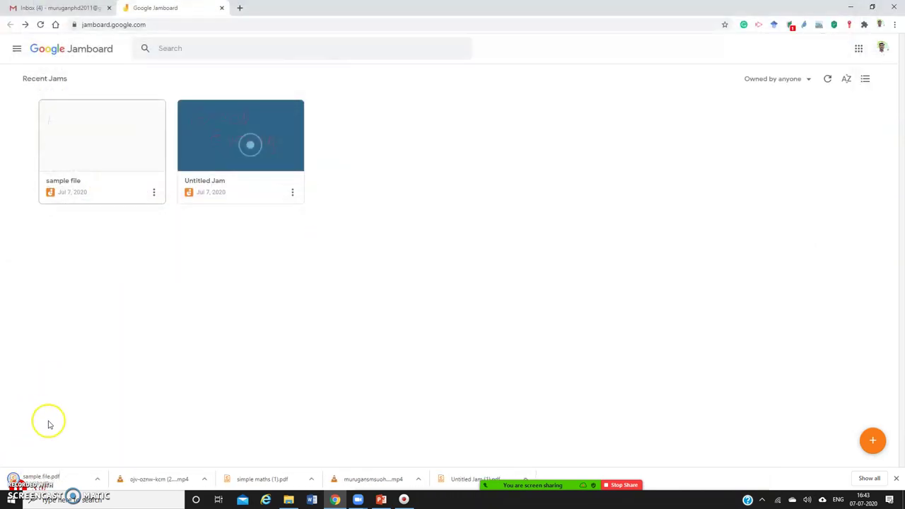